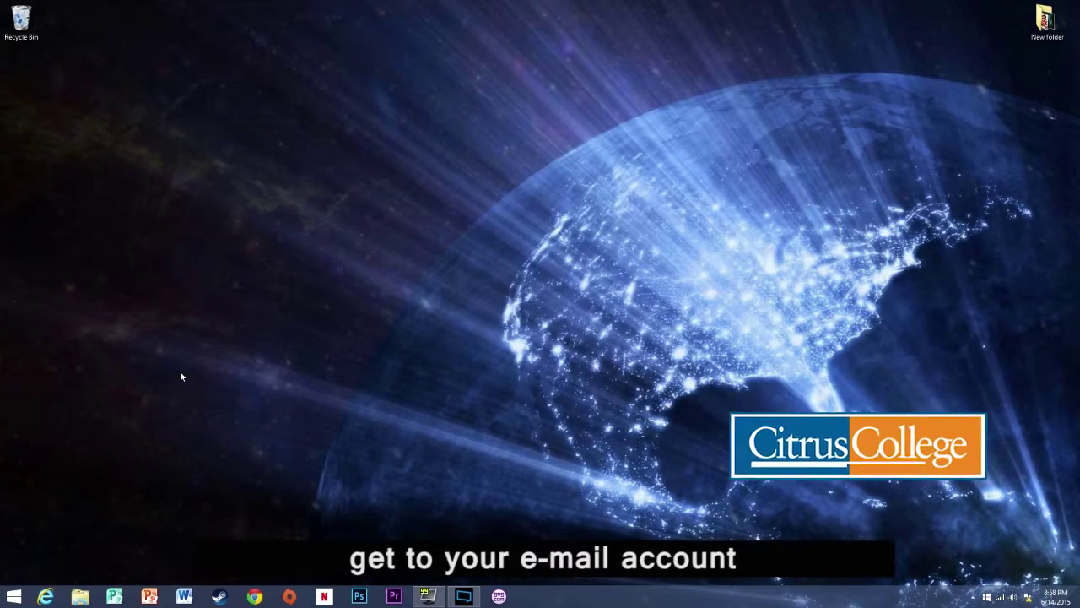
Launch the web browser and go to the Citrus College website
click(45, 596)
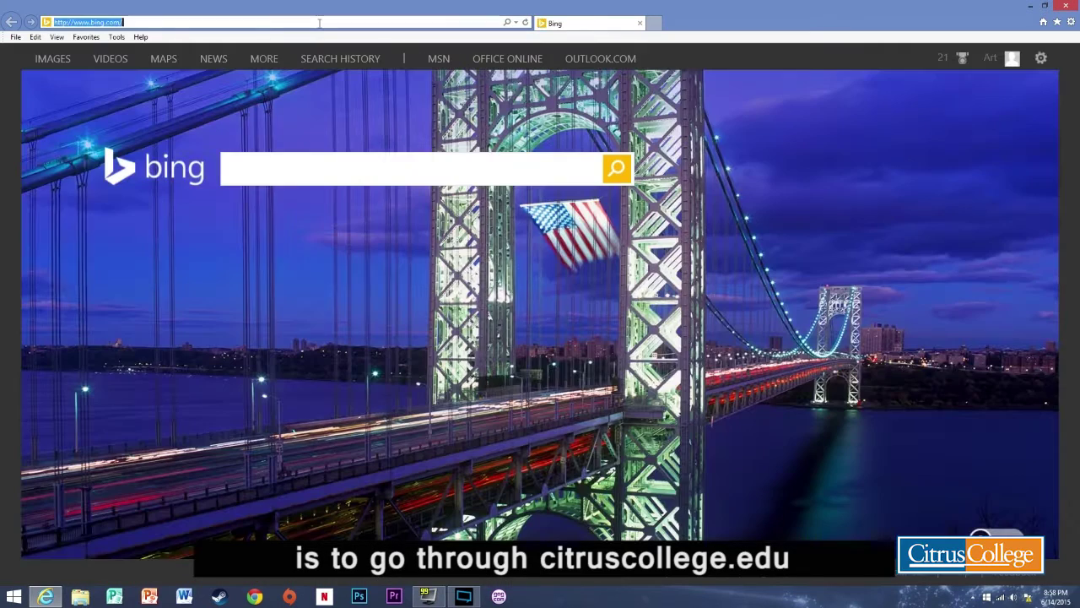
click(319, 21)
text(citruscollege.edu/)
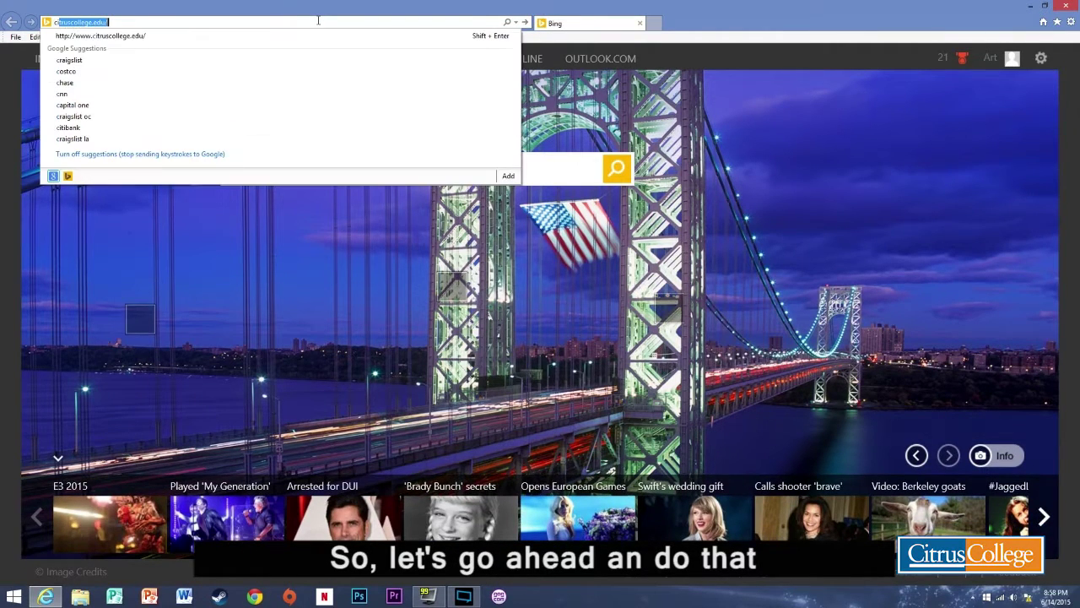
key(Return)
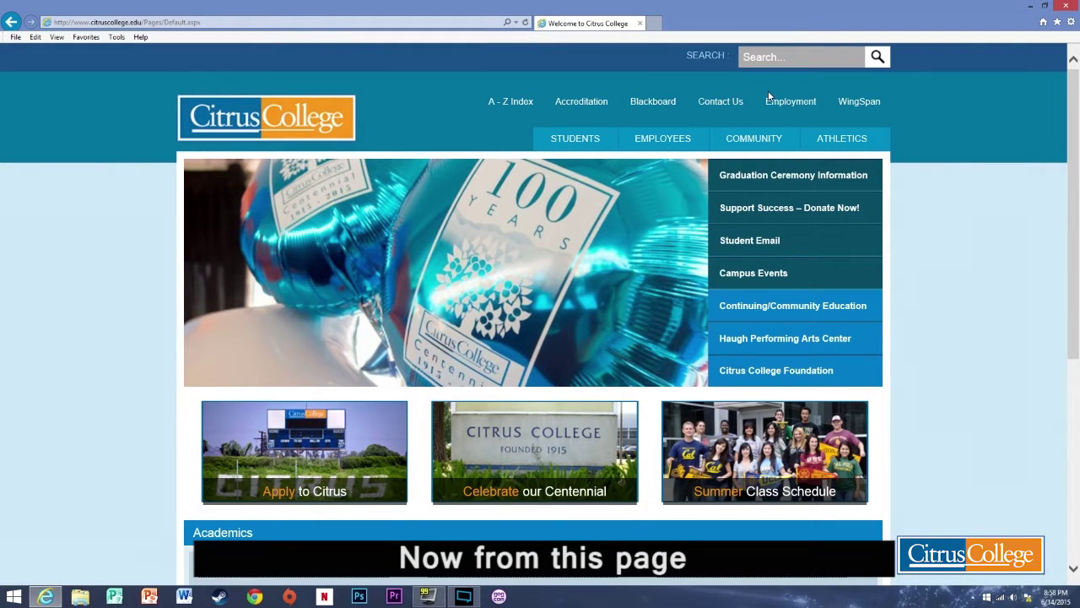
Reach the Student Email Accounts page through the site's A-Z Index under S
click(517, 103)
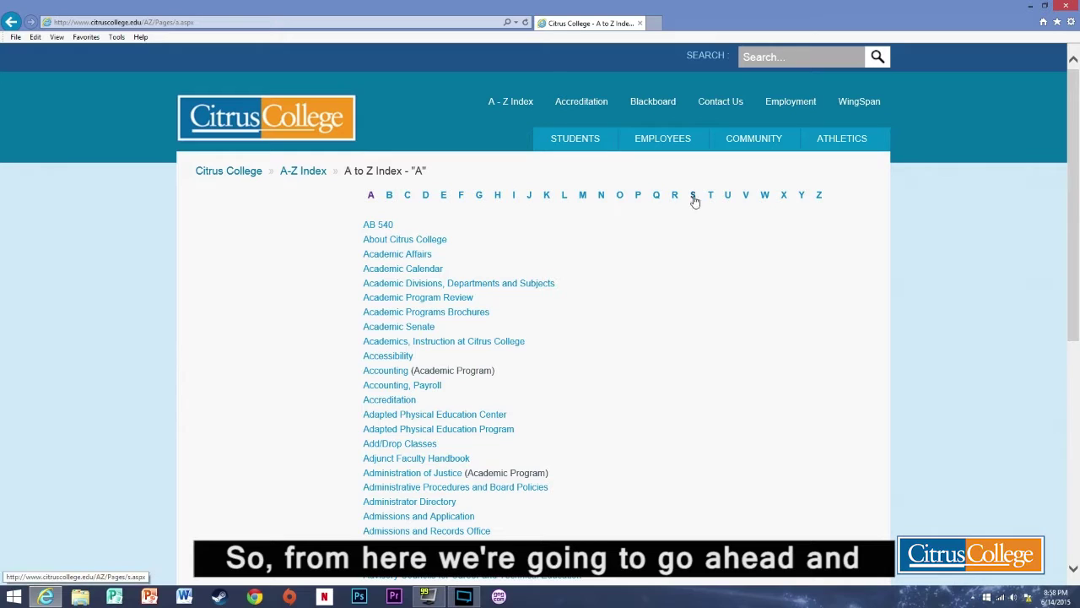
click(692, 198)
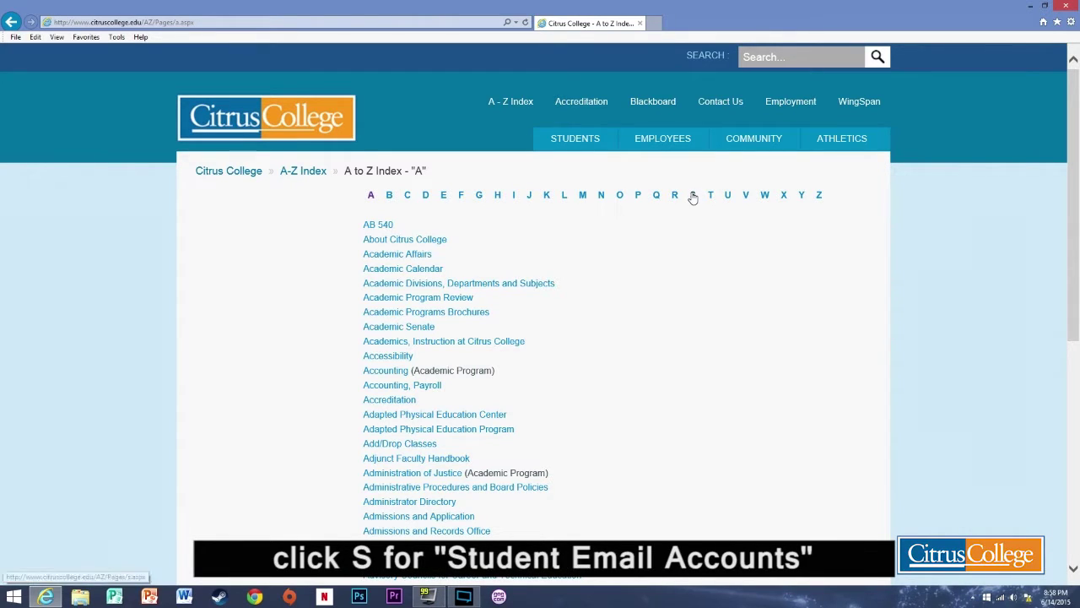
scroll(608, 261, down, 1)
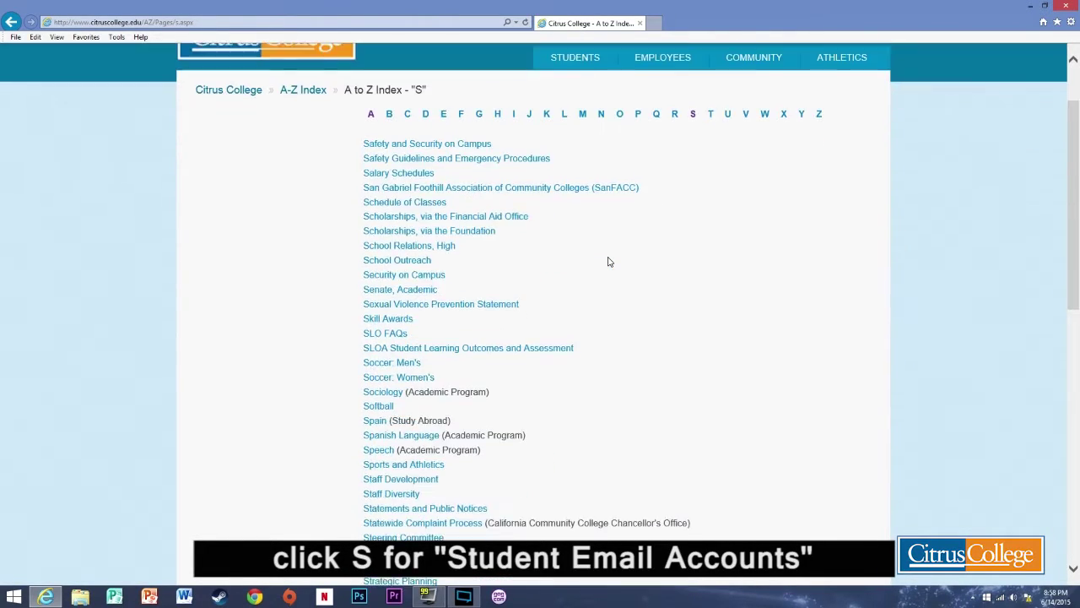
scroll(608, 262, down, 2)
scroll(608, 262, down, 2)
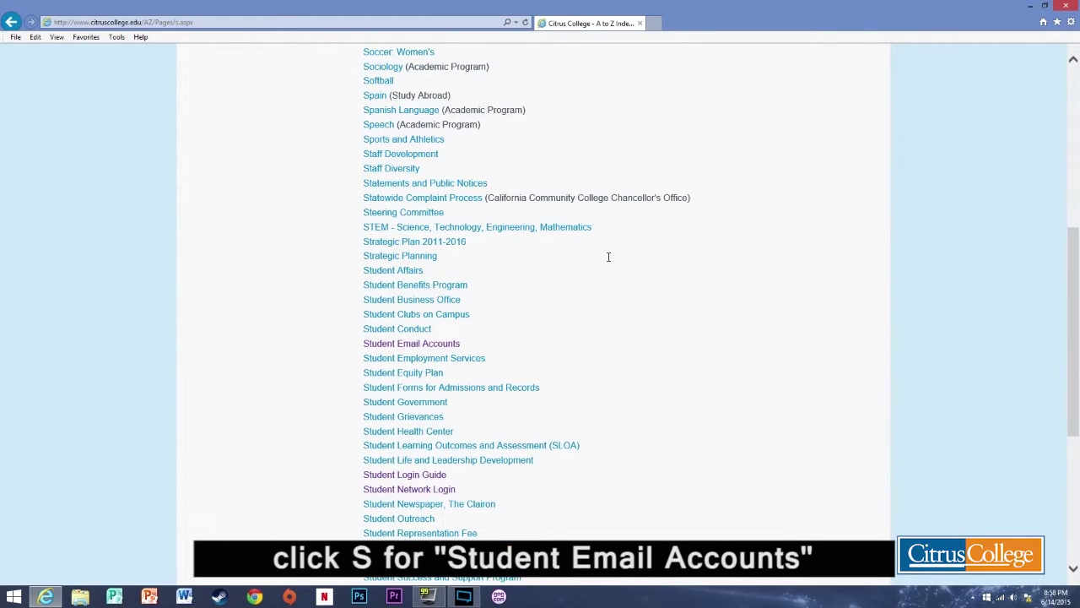
click(439, 345)
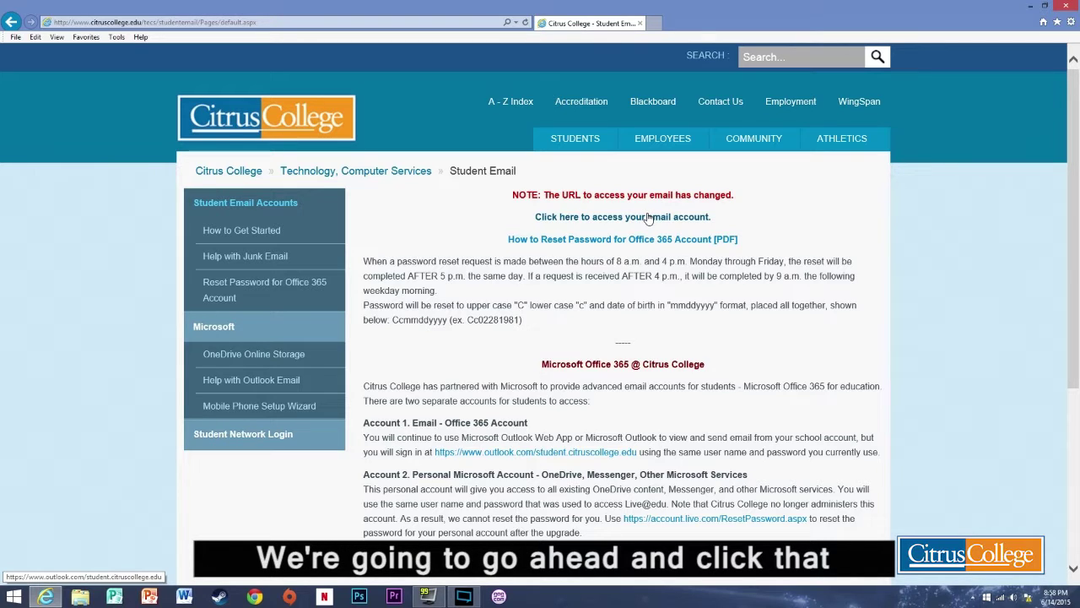
Sign in to Office 365 with the student email address and initial birth-date password
click(648, 217)
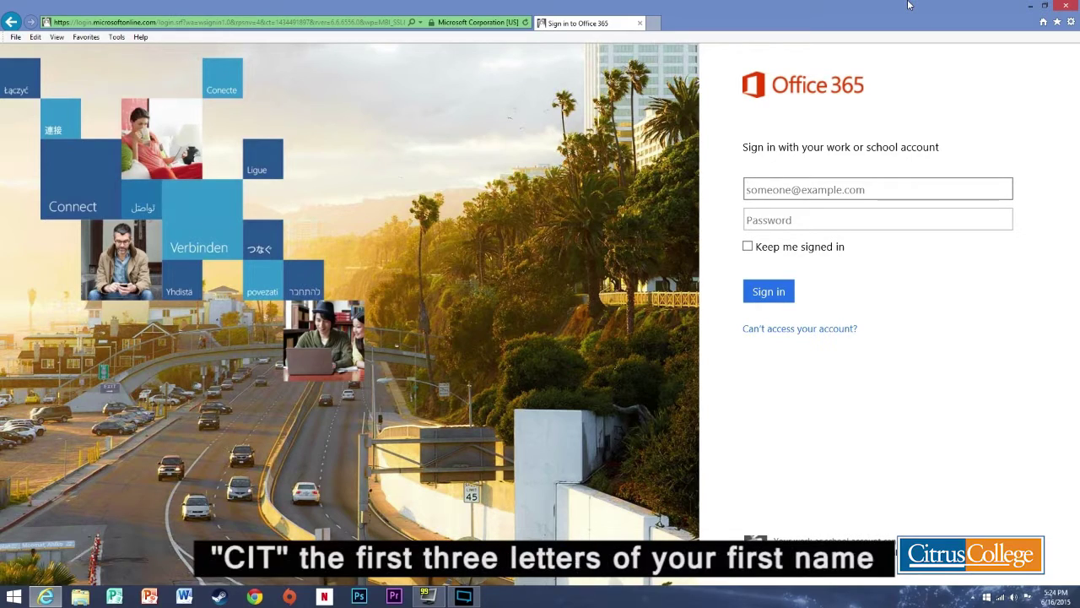
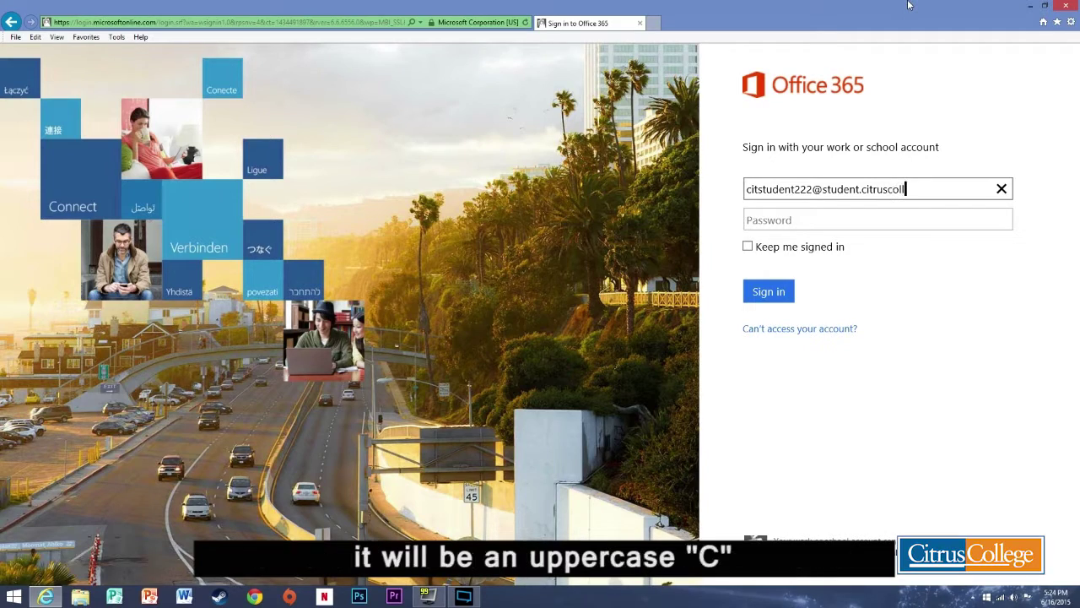
key(Tab)
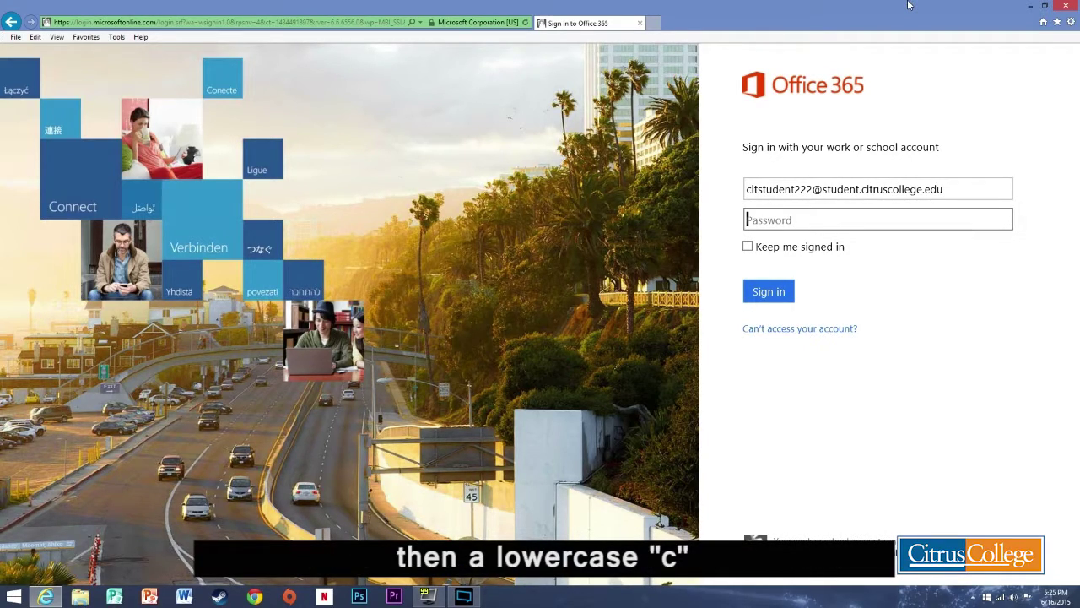
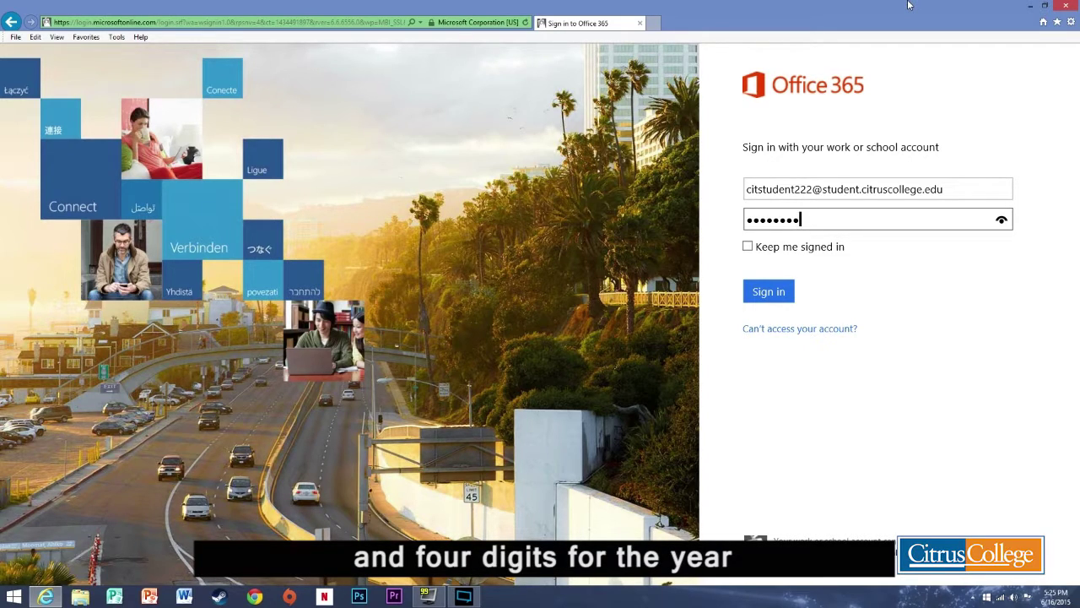
key(Return)
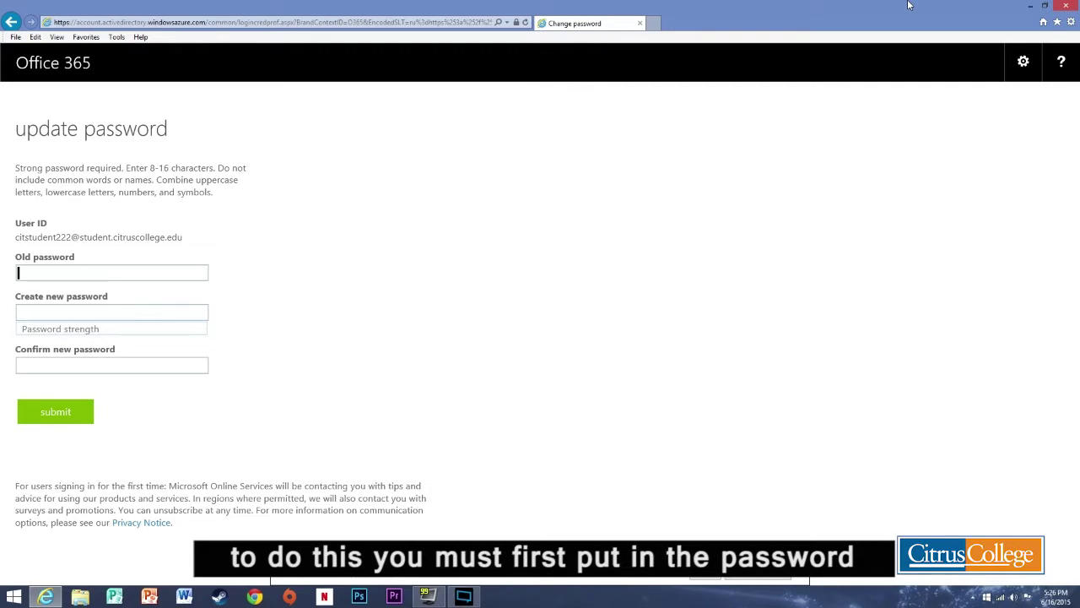
Enter the old password and a strong new password twice, submit, then begin re-entering it
text(********)
key(Tab)
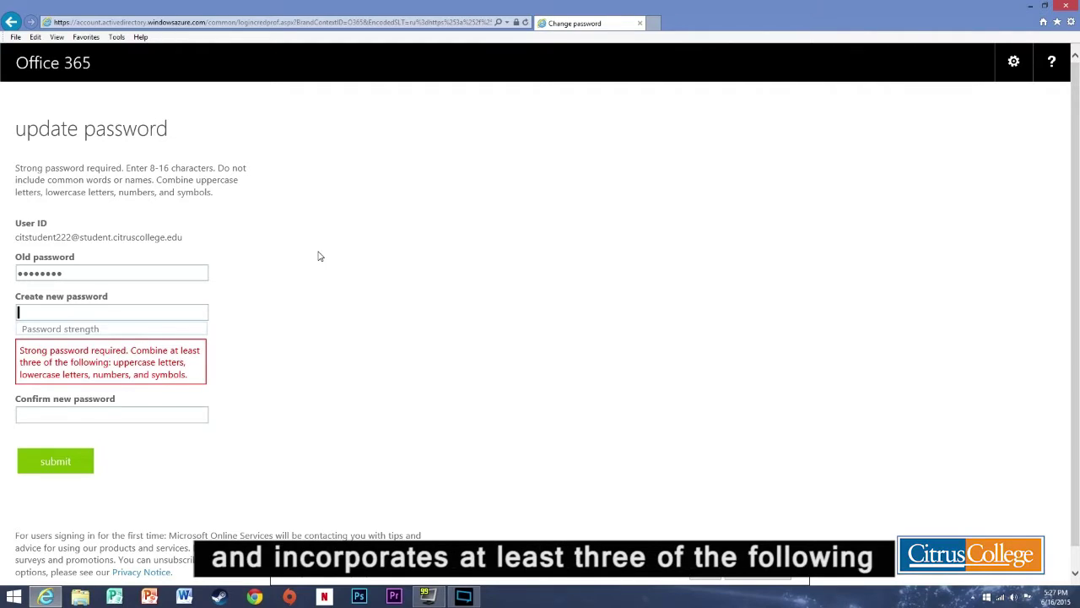
text(••••••••••)
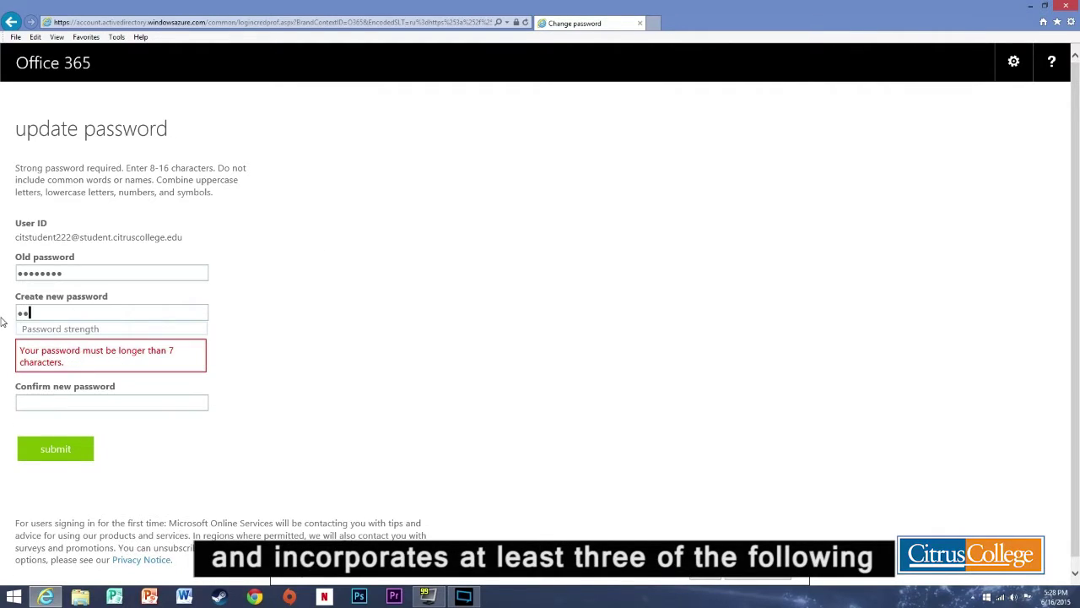
text(•••)
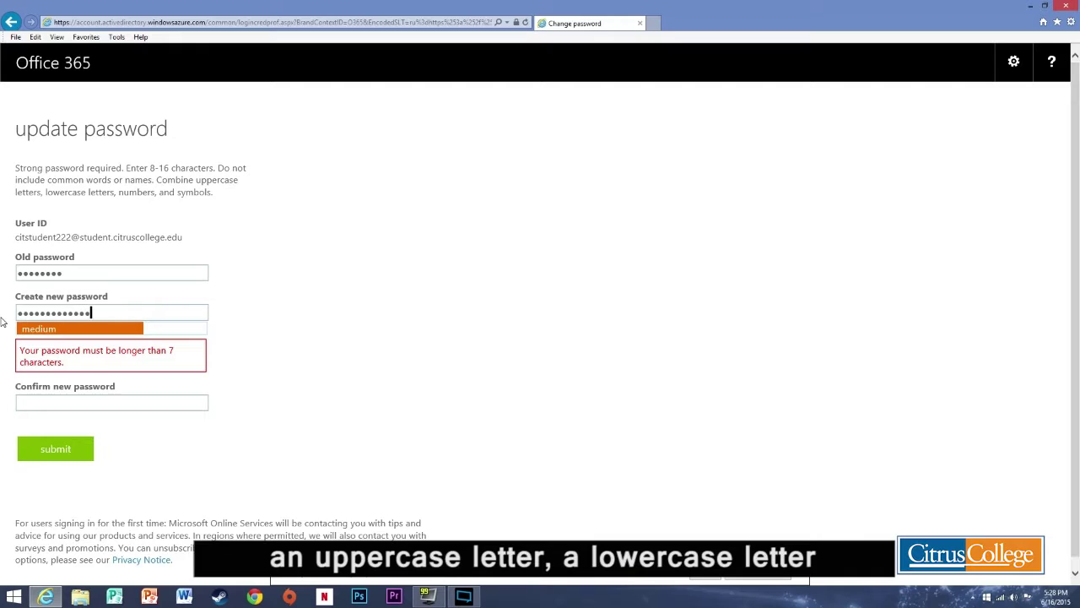
text(•)
key(Tab)
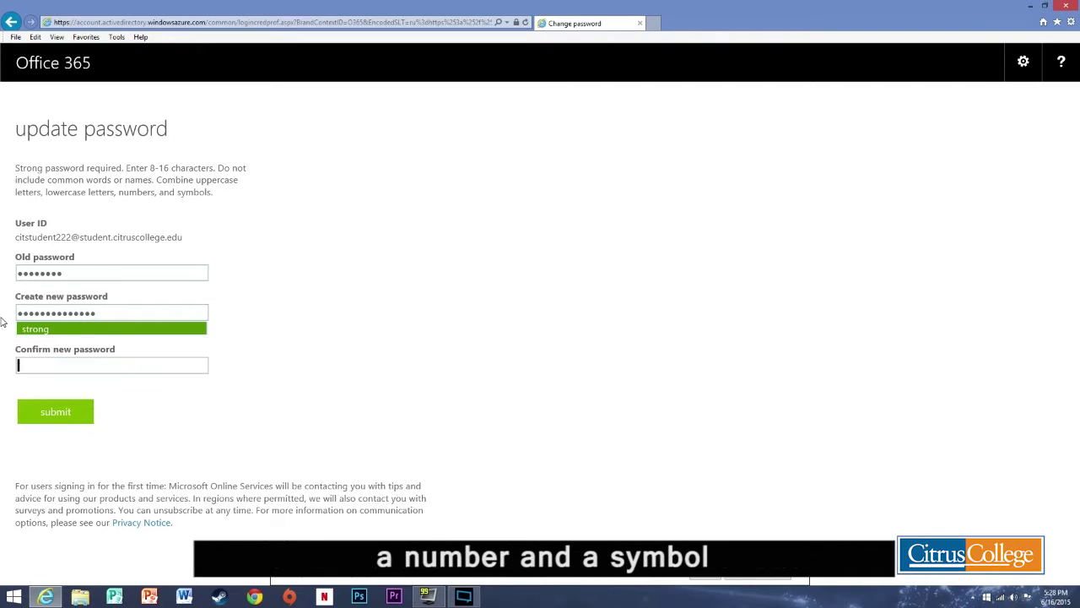
text(••••••)
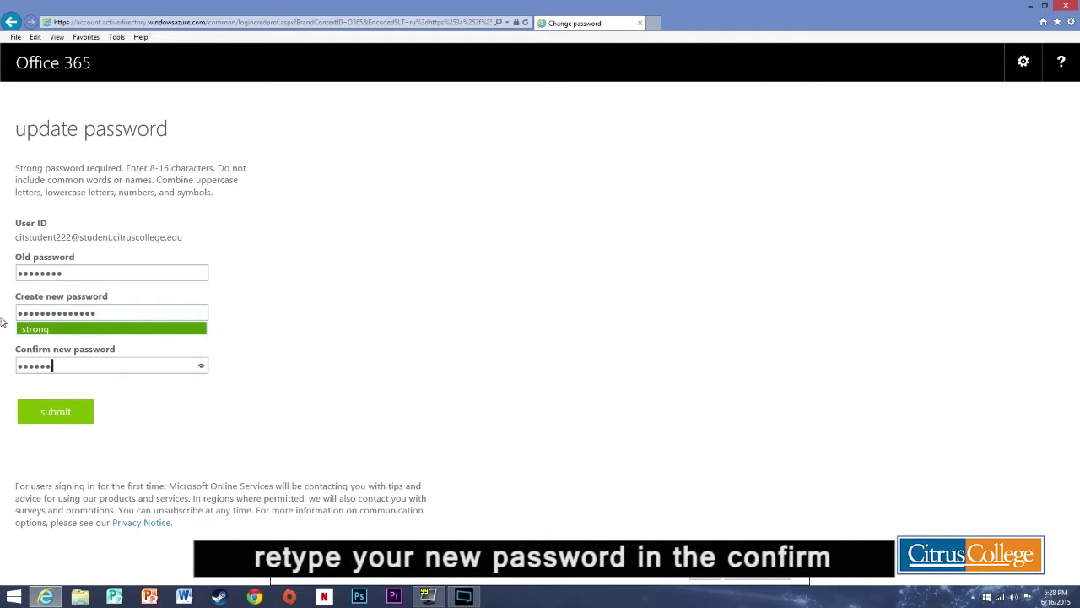
text(••••••••)
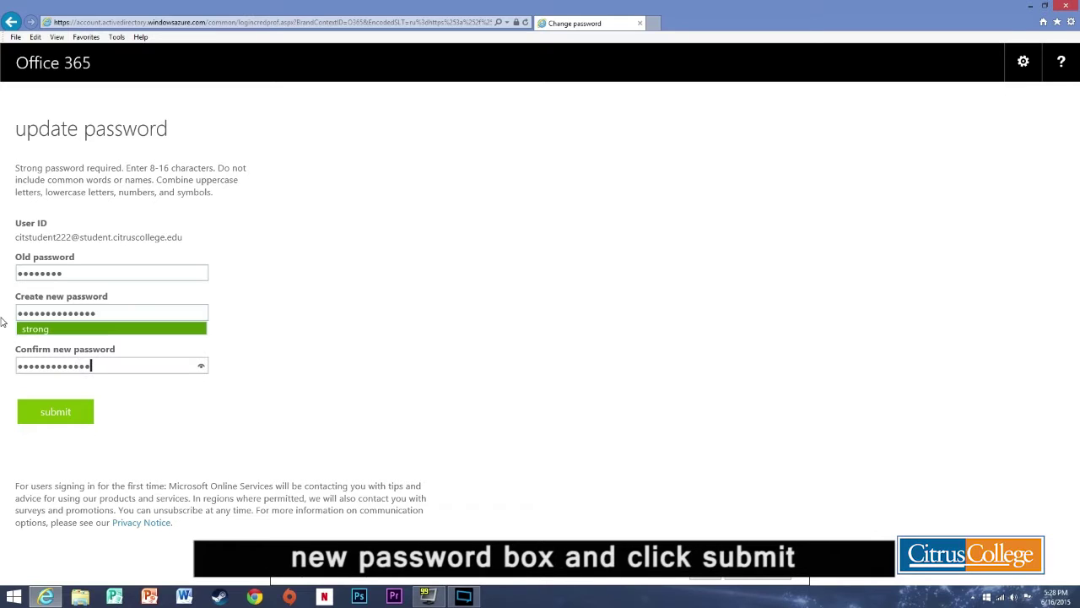
click(57, 412)
text(••••••)
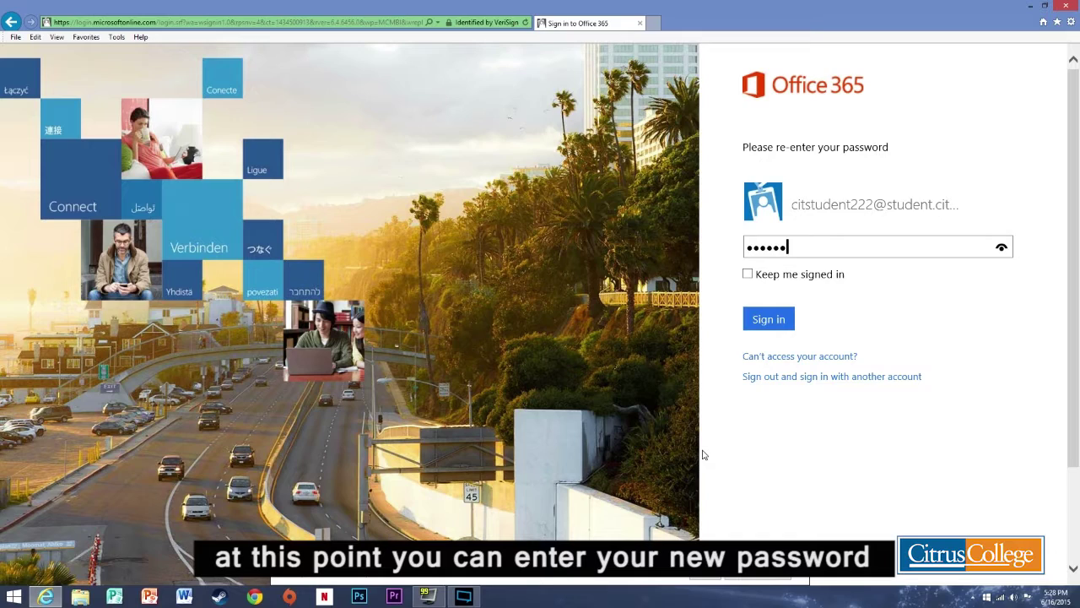
text(••••••••)
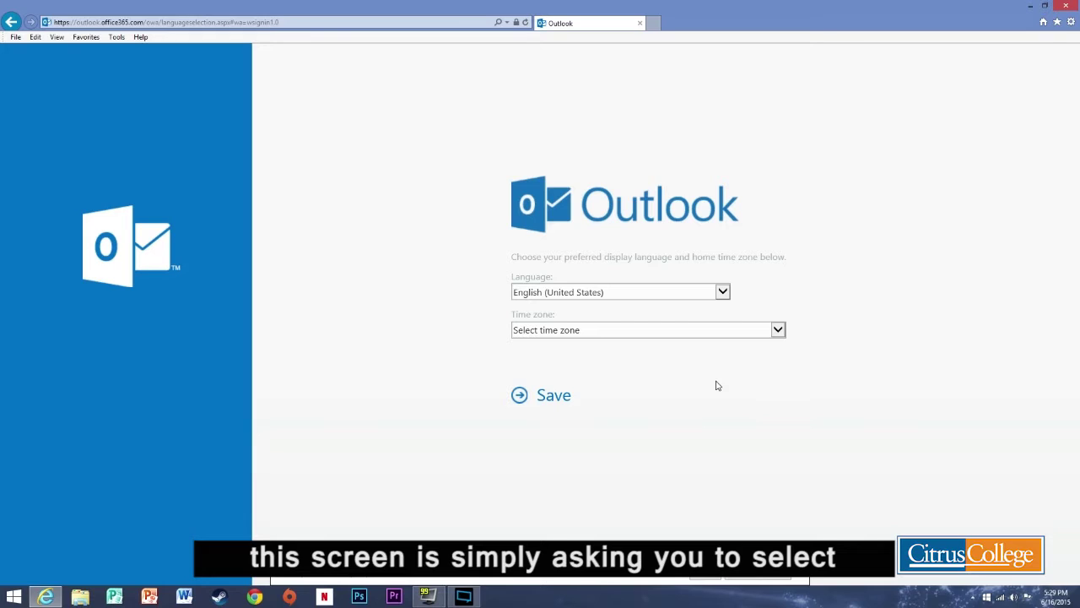
Keep English (United States) as language and choose (UTC-08:00) Pacific Time (US & Canada) as time zone
click(724, 295)
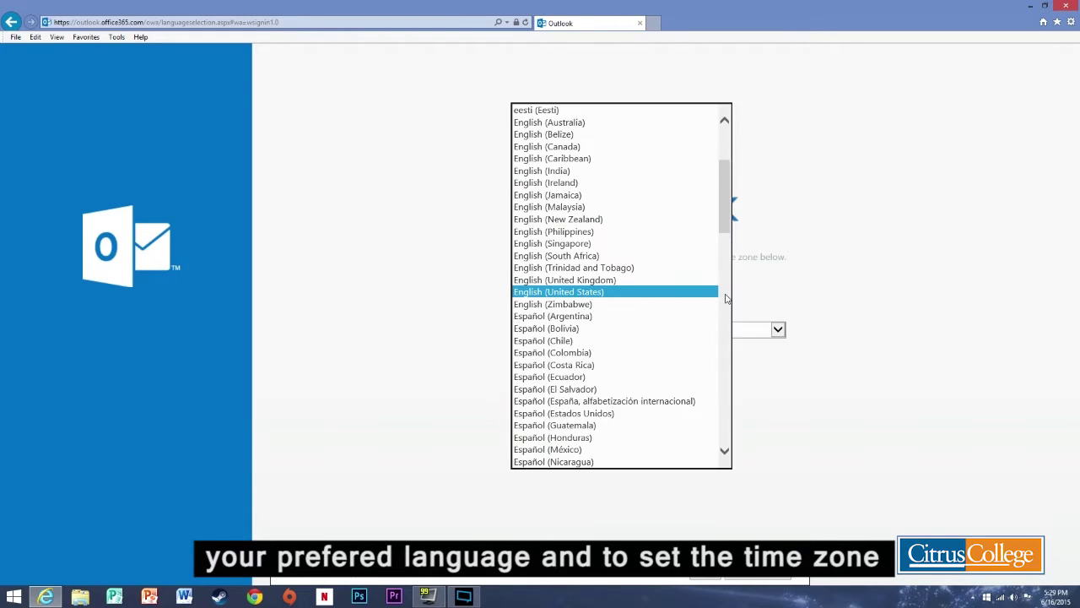
drag(726, 216, 719, 186)
click(813, 223)
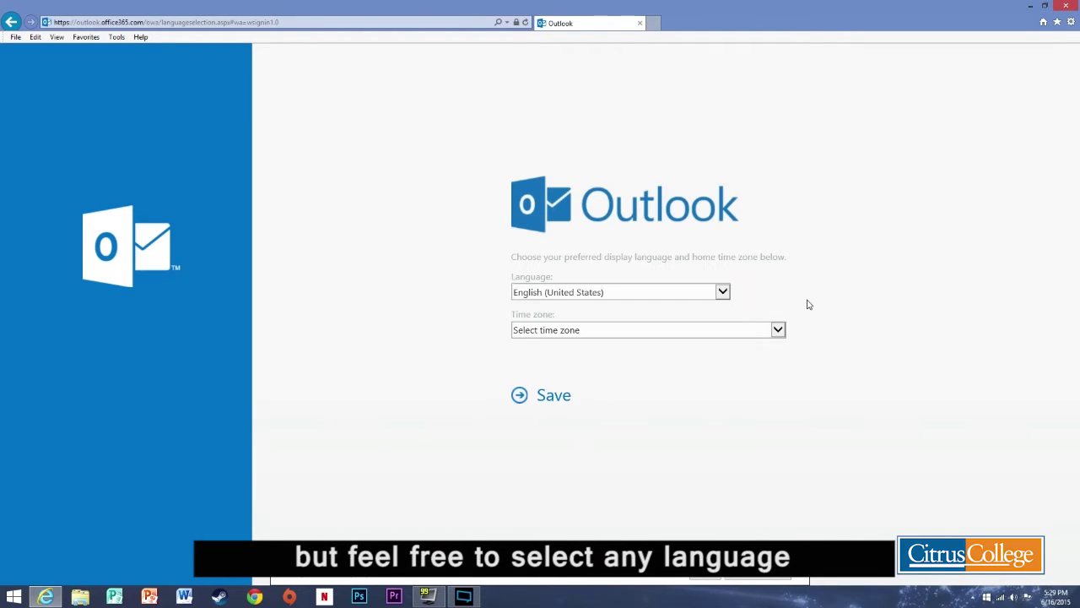
click(779, 330)
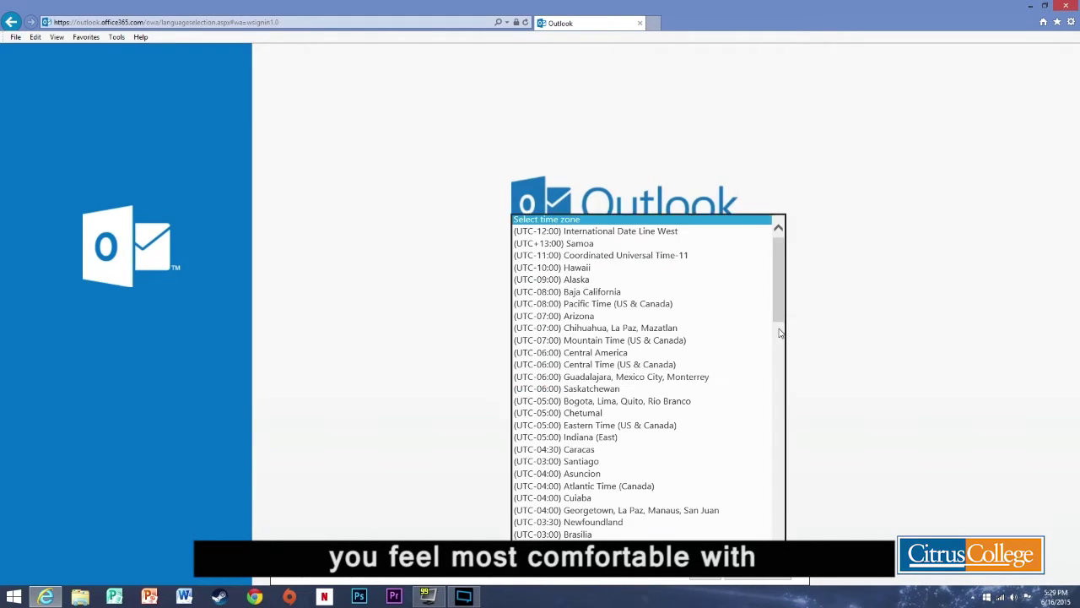
click(672, 307)
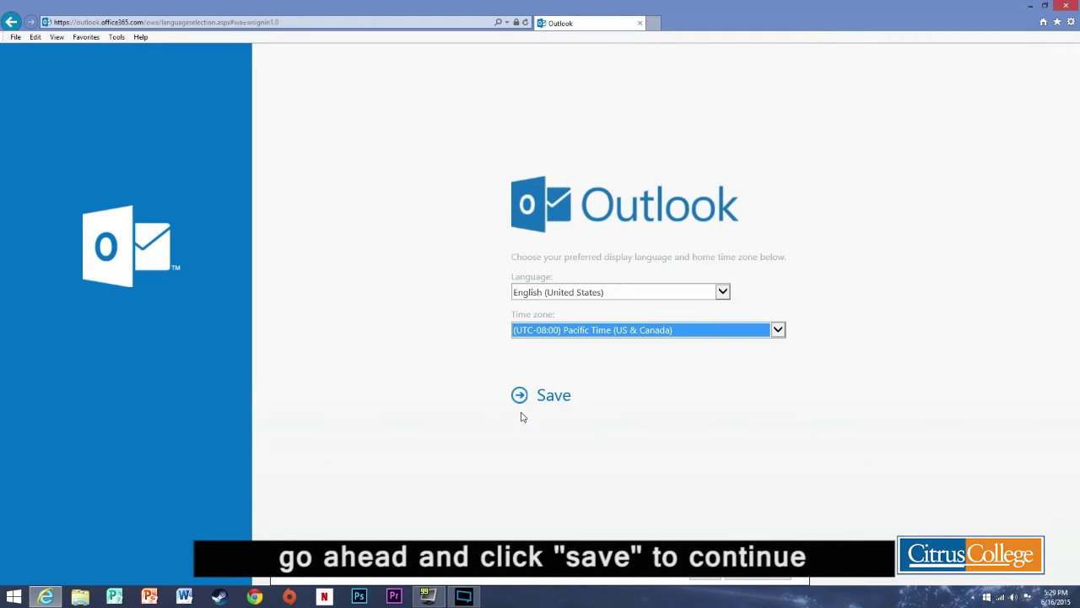
click(524, 400)
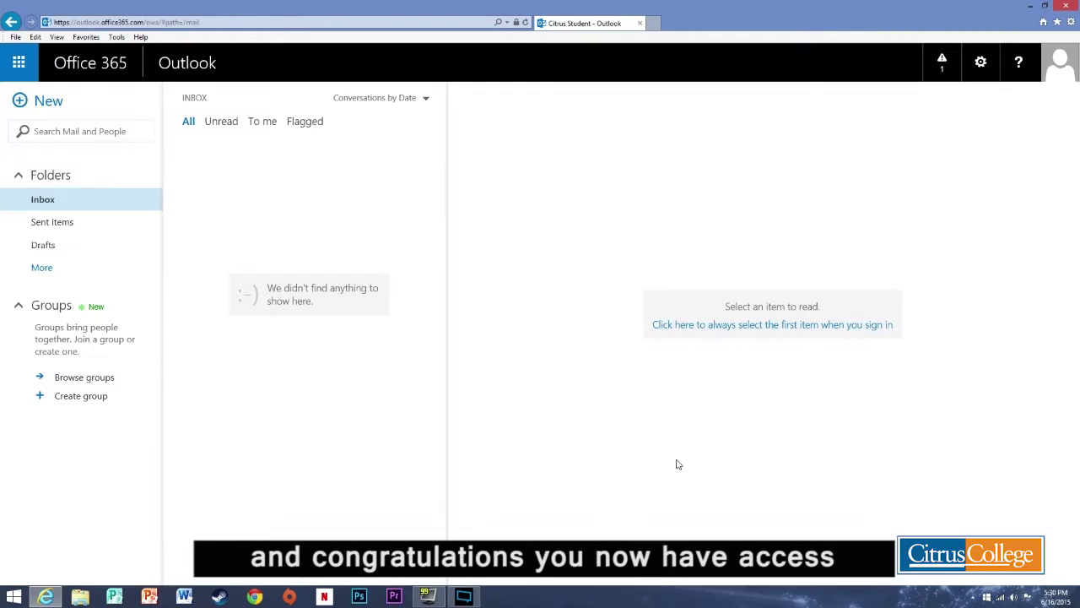